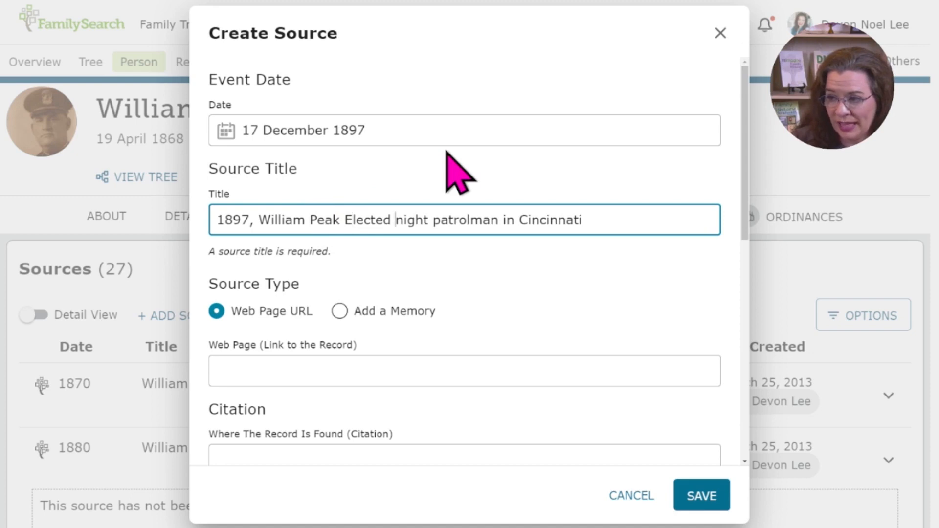
Step: Capitalize "Night Patrolman" in the source title
text(N)
key(ctrl+Right)
key(Delete)
text(P)
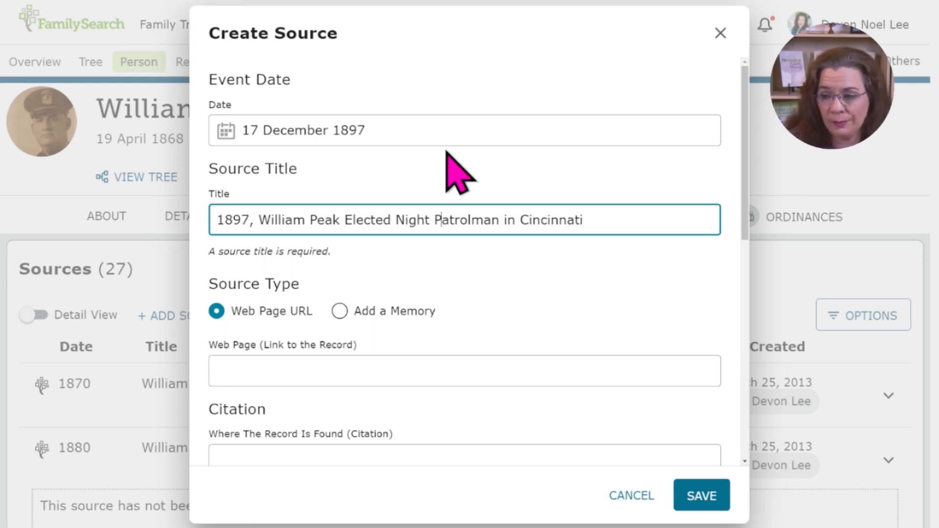
Step: Leave the web page link empty and enter "Cincinnati Commercial Tribune Newspaper Archives December 17, 1897 Page 5" as the citation
scroll(446, 153, down, 1)
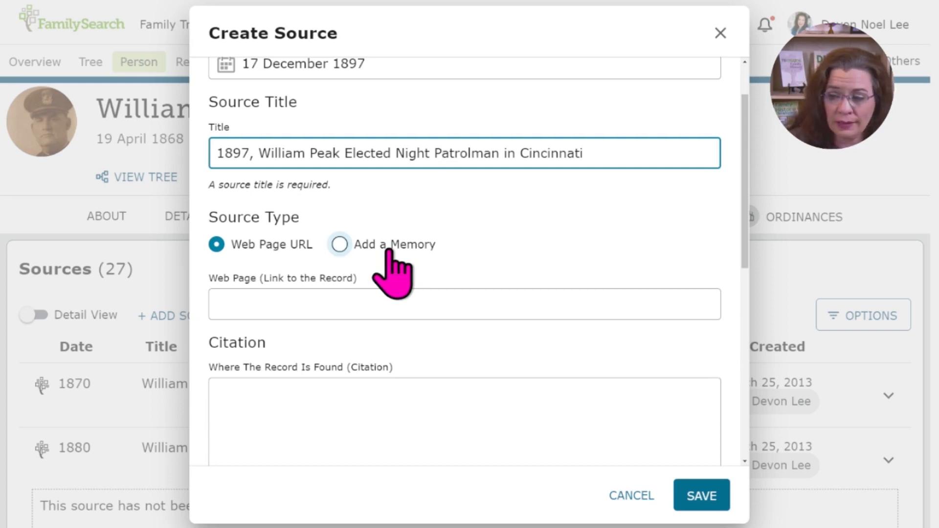
click(348, 295)
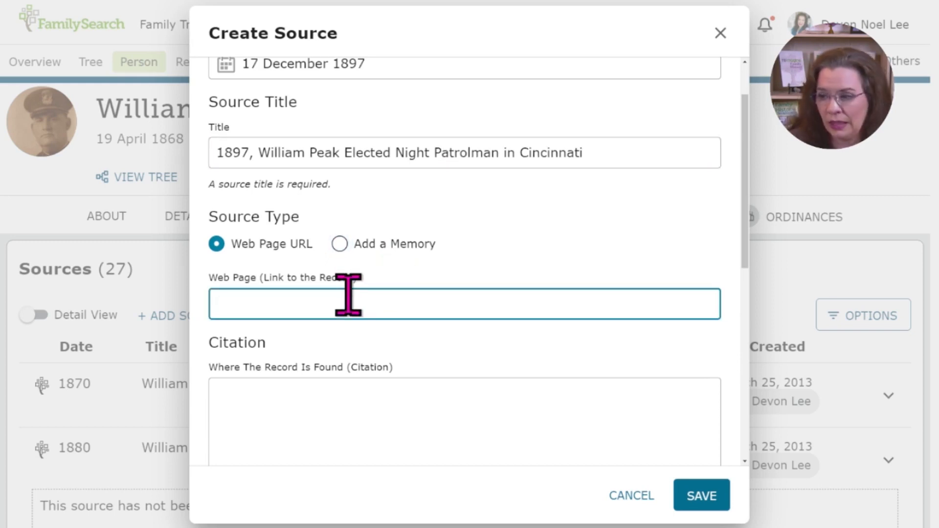
scroll(419, 370, down, 1)
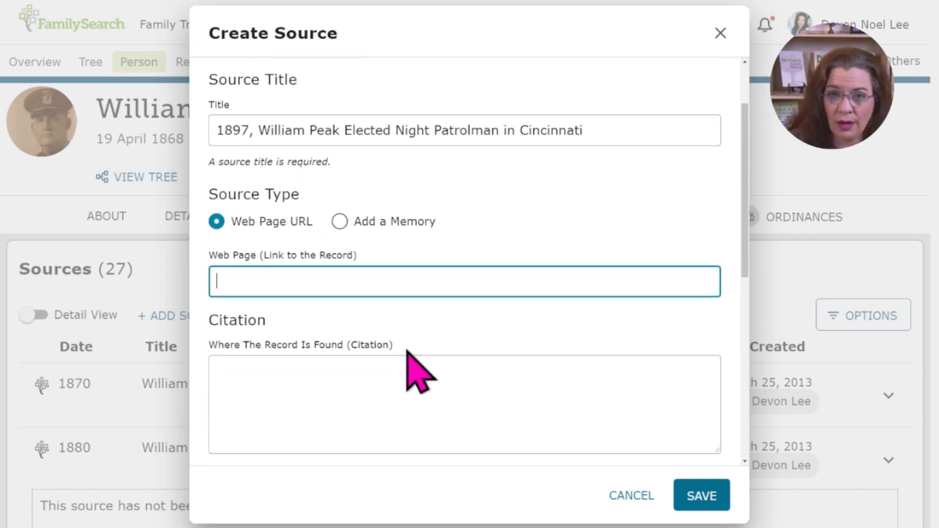
click(378, 401)
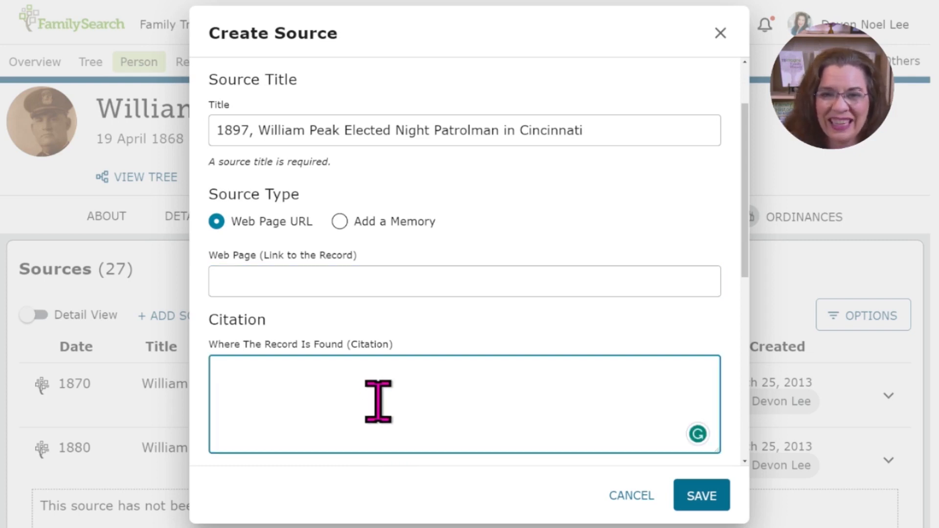
scroll(378, 401, down, 3)
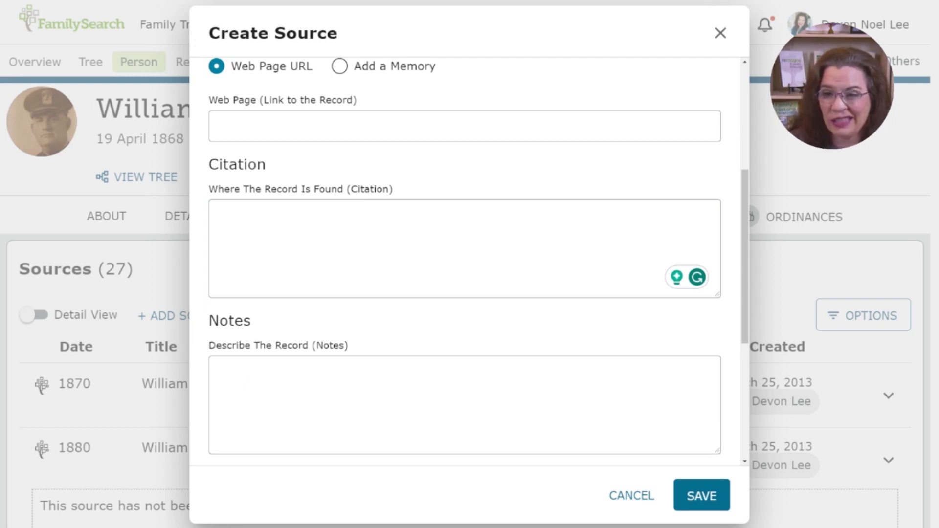
click(380, 208)
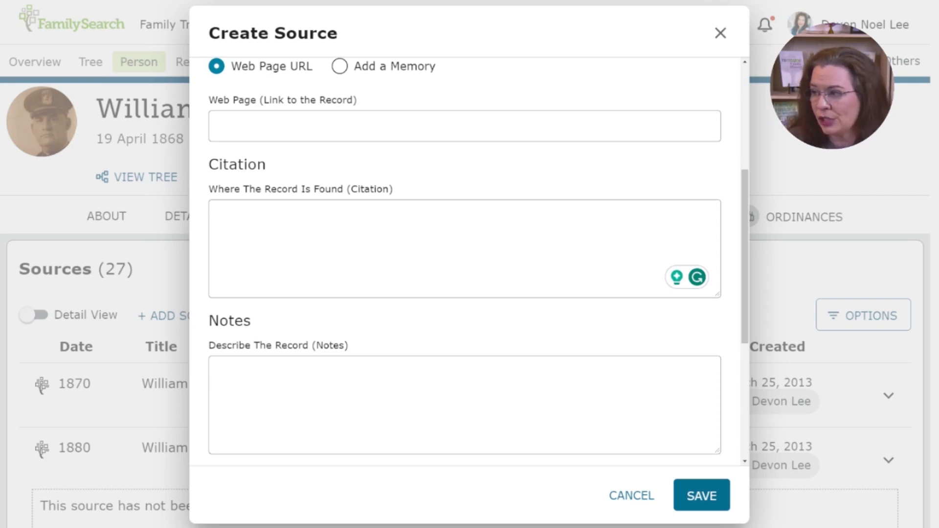
click(503, 215)
text(Cincinnati Commercial Tribune Newspaper Archives December 17, 1897 Page 5)
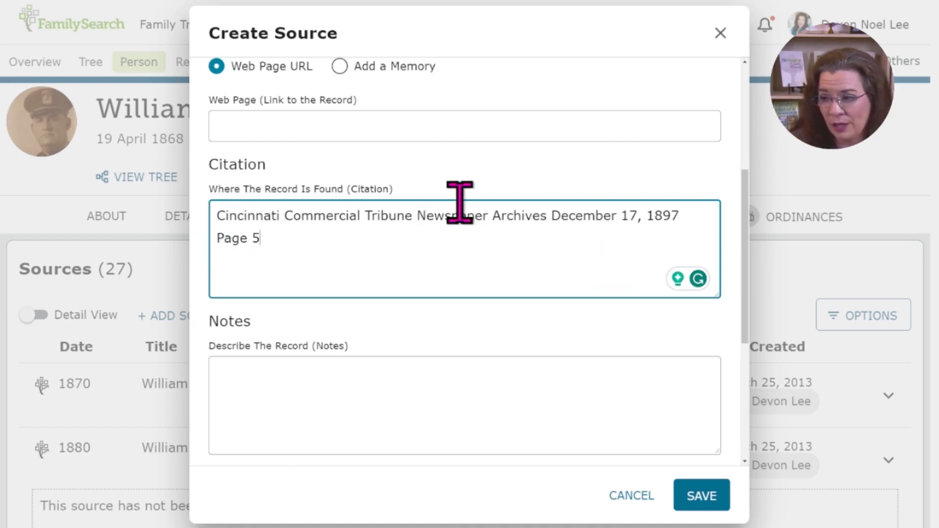
Step: Add commas in the citation after "Tribune", "Archives" and "1897"
click(424, 218)
key(Left)
text(,)
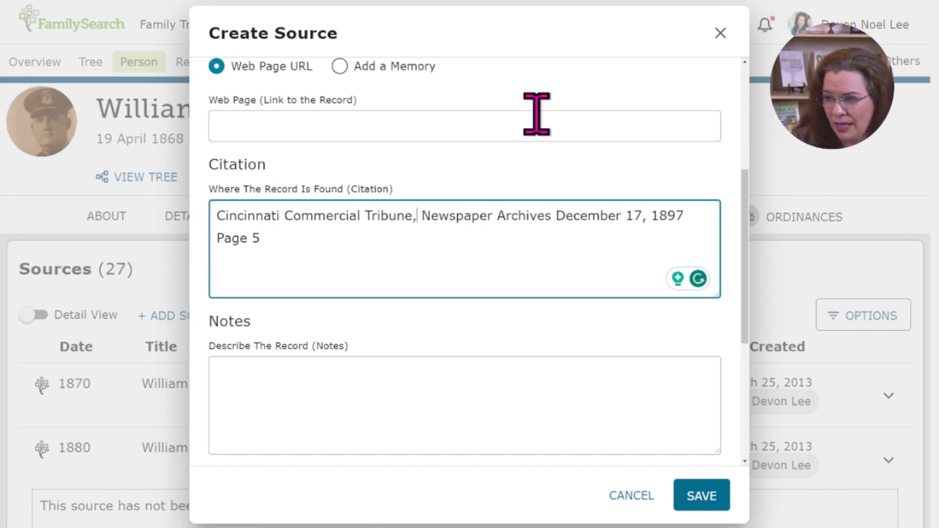
key(ctrl+Right)
key(ctrl+Right)
key(Left)
text(,)
key(Delete)
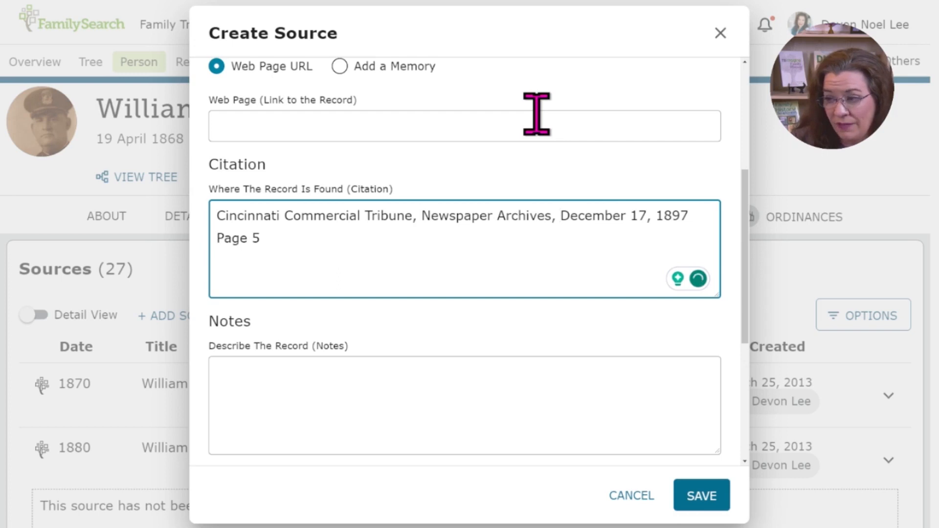
key(End)
key(Delete)
text(,)
key(BackSpace)
text(,)
Step: End the citation's page reference with a period and append the remark (Under the headline "Bellevue")
key(End)
text(. (Under the e)
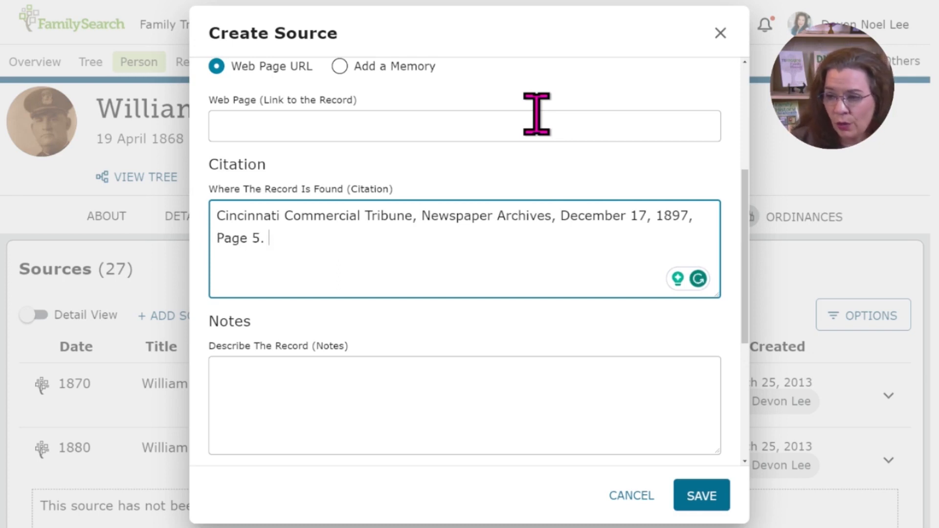
key(BackSpace)
text(headline "Bellevue").)
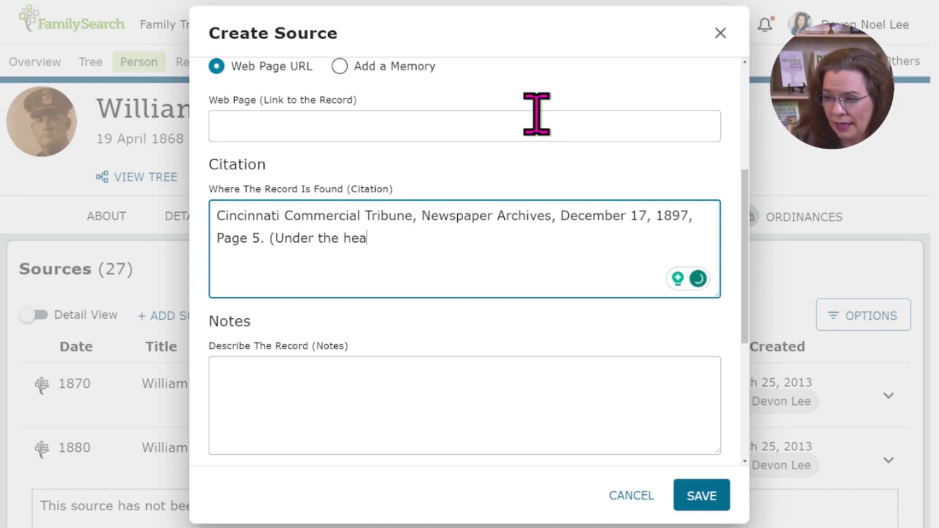
Step: Copy the full source title into the notes describing the record
click(381, 424)
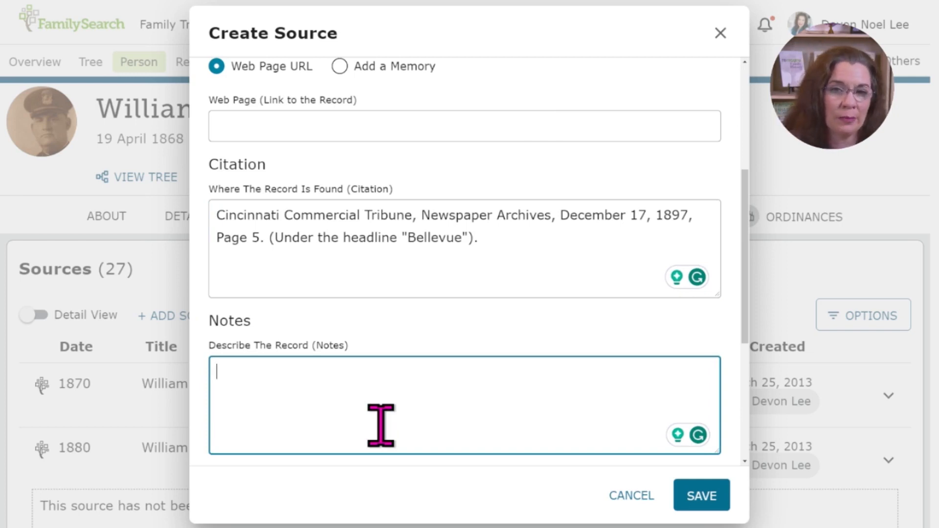
scroll(527, 269, down, 3)
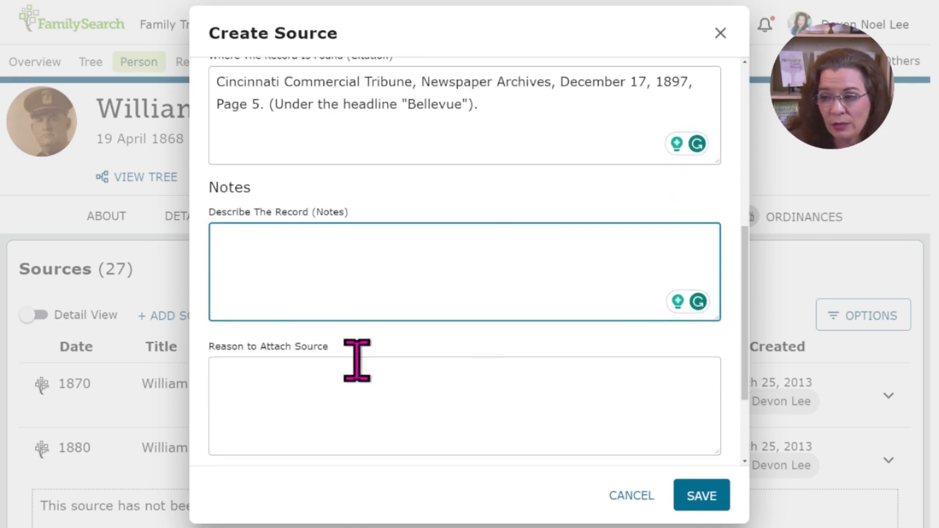
scroll(357, 361, down, 1)
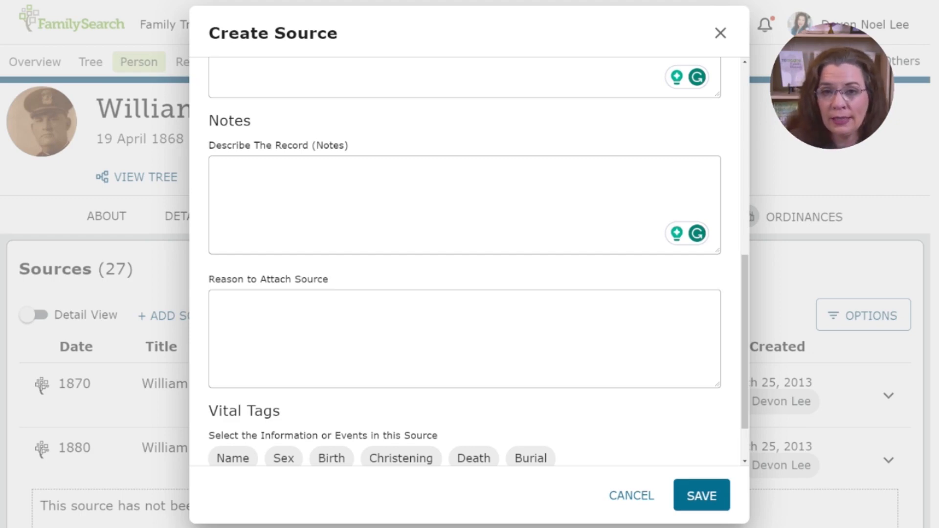
click(368, 251)
scroll(425, 293, up, 10)
drag(591, 220, 178, 218)
key(ctrl+c)
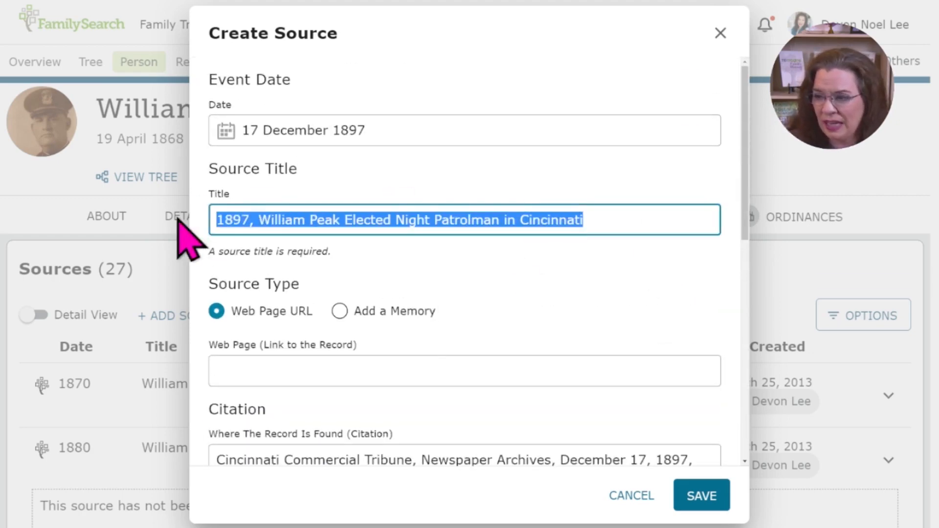
scroll(451, 379, down, 5)
click(357, 338)
key(ctrl+v)
scroll(524, 411, down, 1)
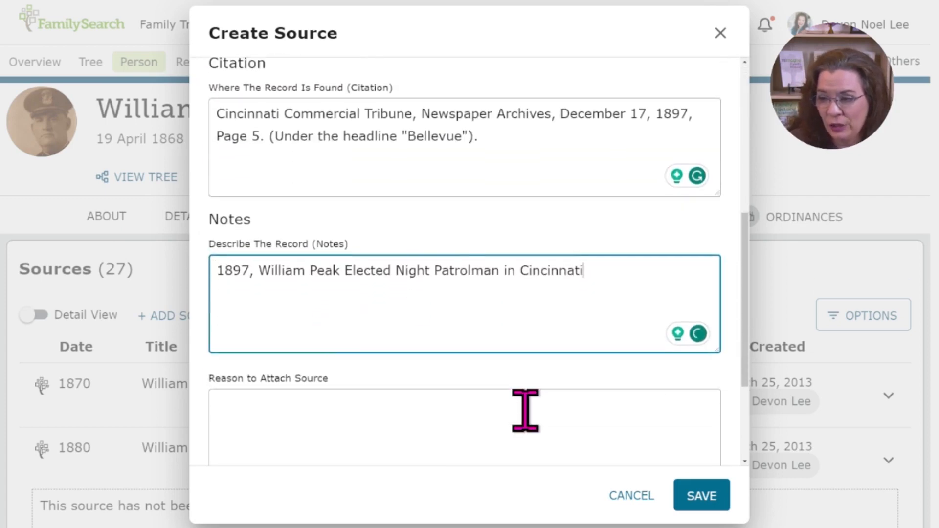
scroll(524, 409, down, 1)
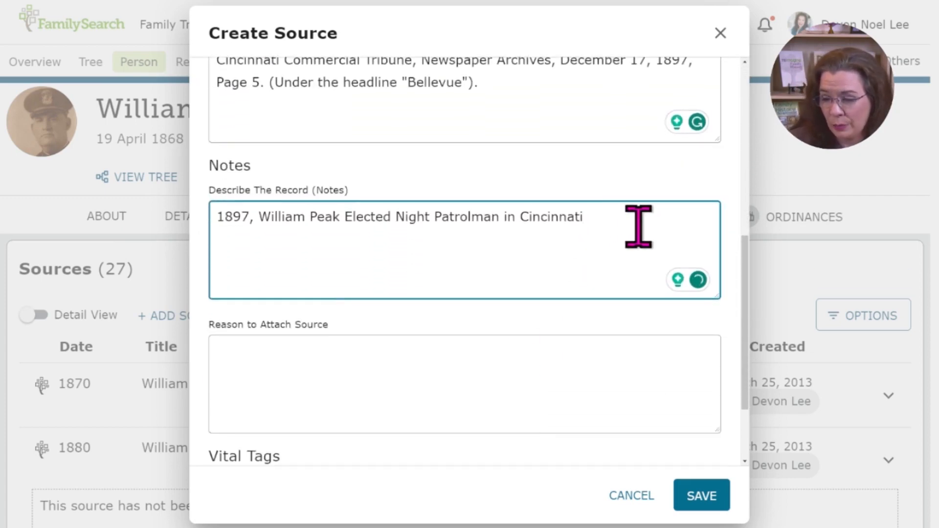
Step: Extend the notes to read "was Elected Night Patrolman in Cincinnati City Council Meeting. The newspaper article briefly mentions him."
key(BackSpace)
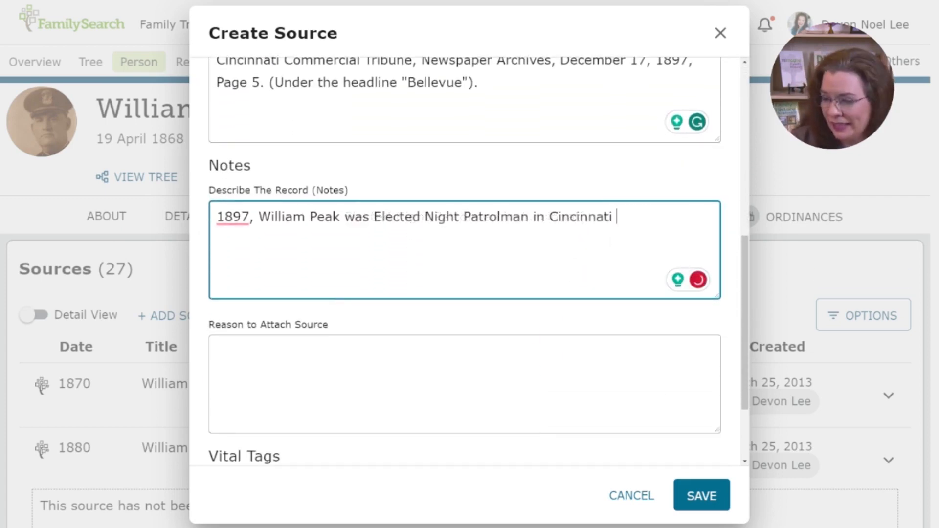
text(City Council Meeting. Newspaper article briefly menti)
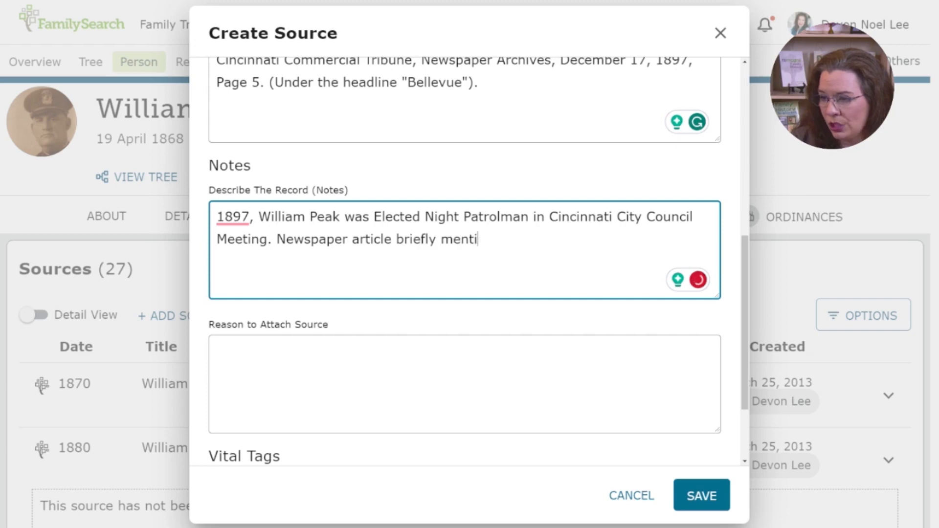
text(ons him.)
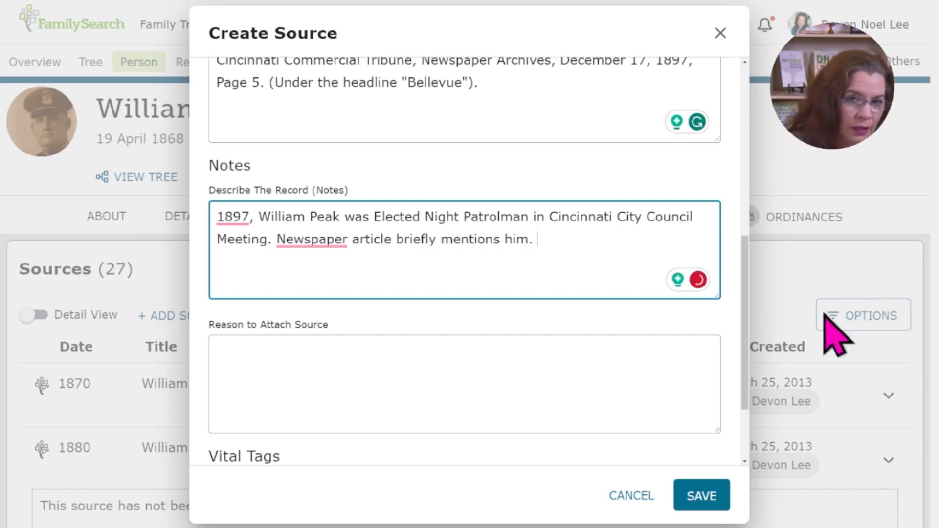
click(465, 348)
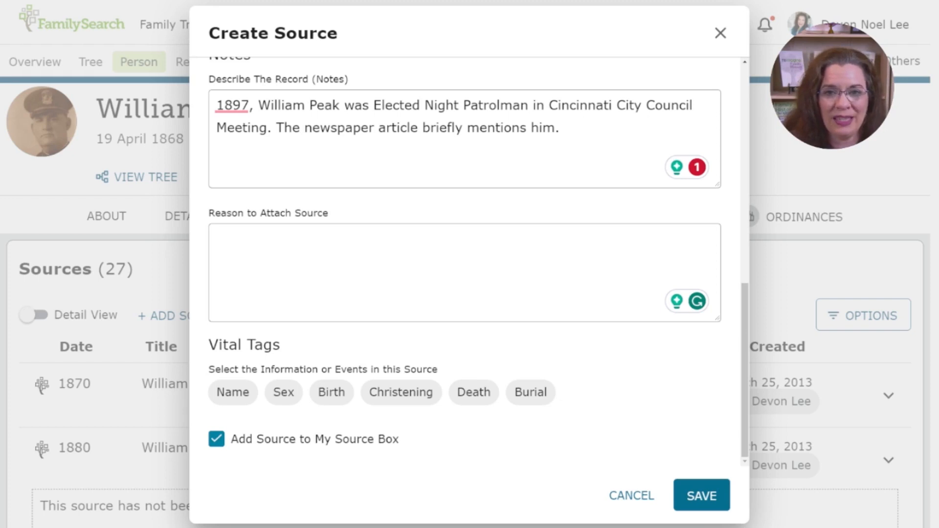
Step: Enter the reason to attach: he lived in Kentucky but patrolled Cincinnati, 1896-1898 articles describe his arrests, and this article establishes his election as night patrolman
click(415, 260)
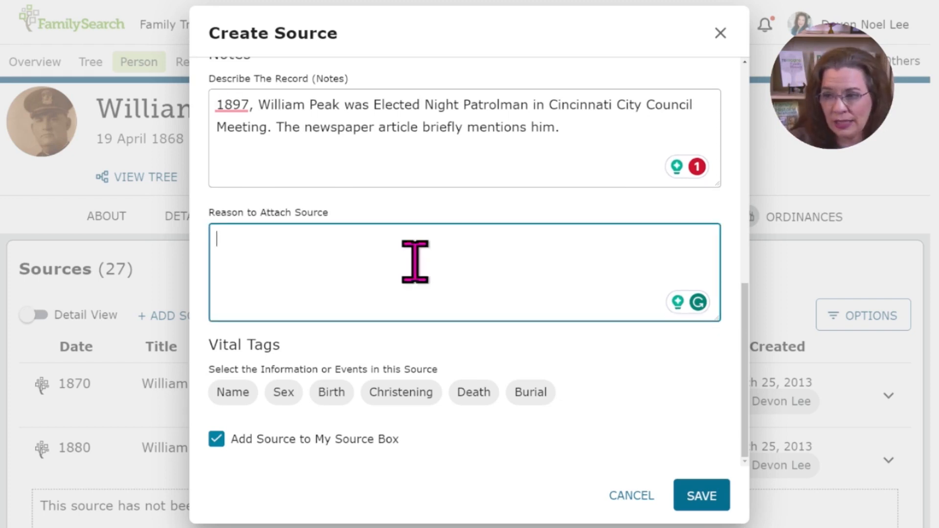
text(I know that Wil)
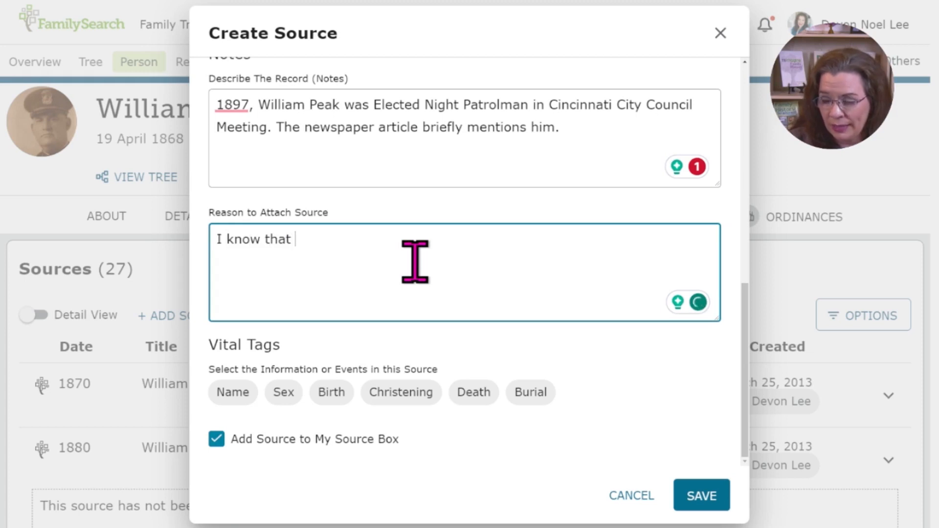
text(liam was a patrolman living in Kentucky but serving across)
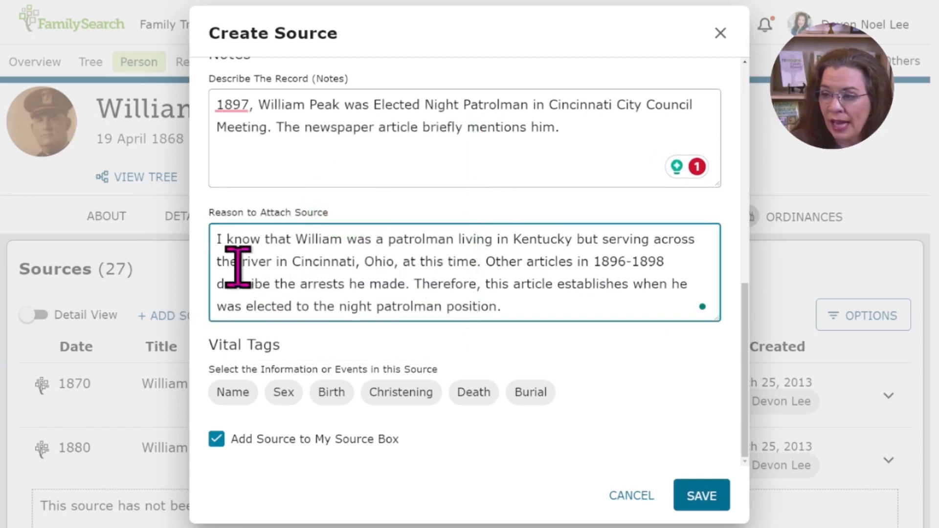
drag(216, 242, 542, 298)
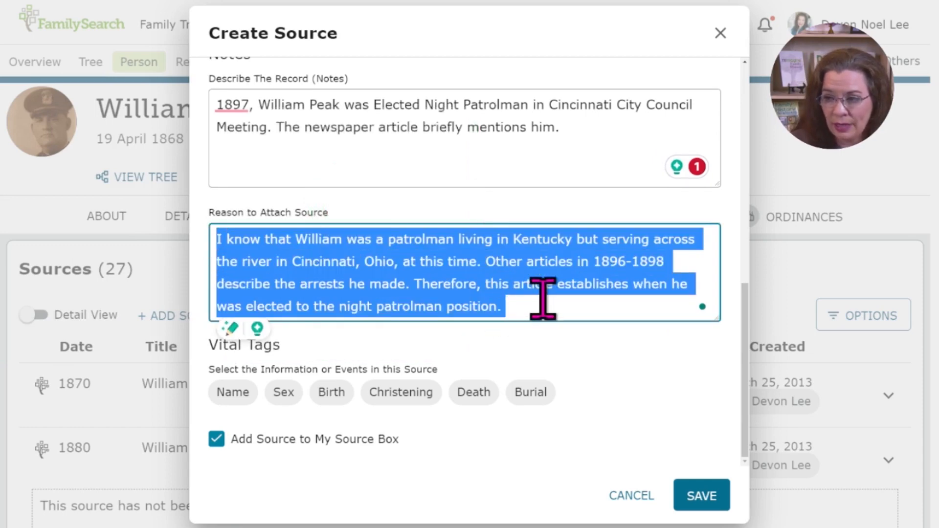
click(556, 313)
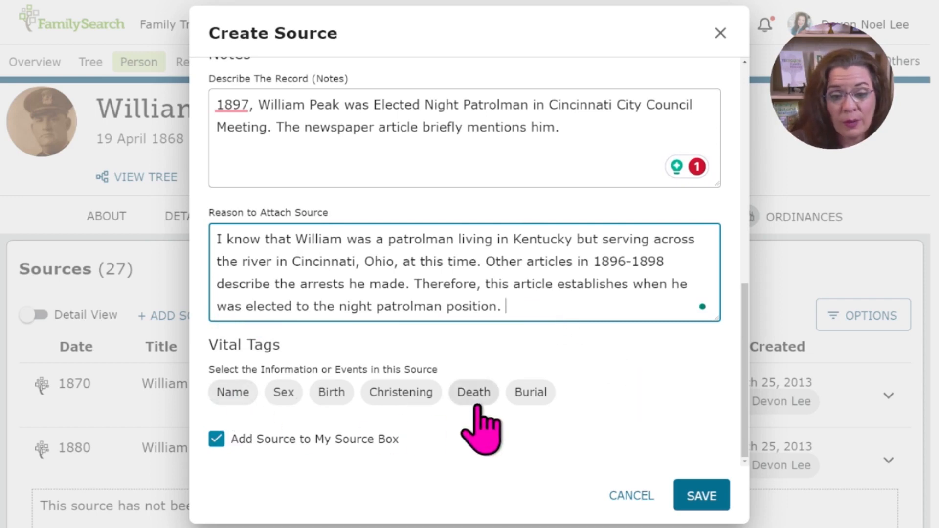
Step: Tag the source with Name, exclude it from My Source Box, and save it
click(233, 393)
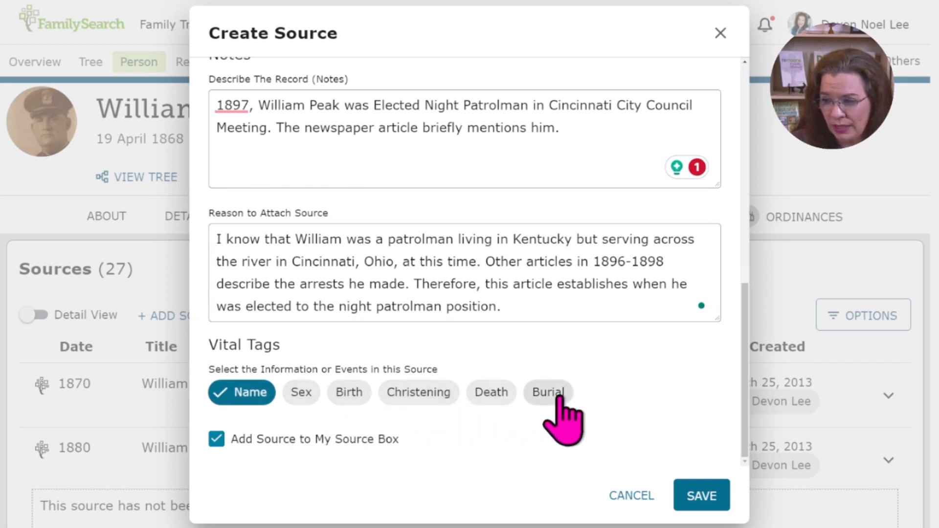
click(216, 438)
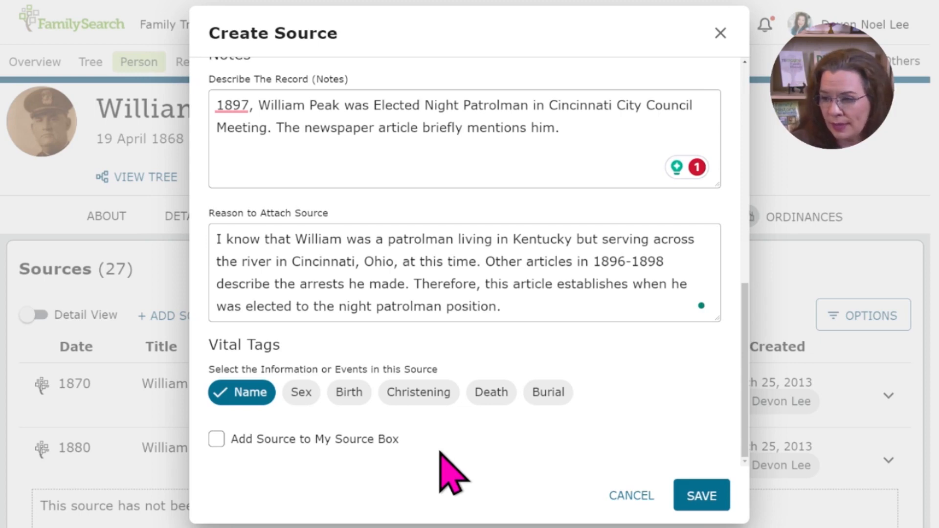
click(711, 499)
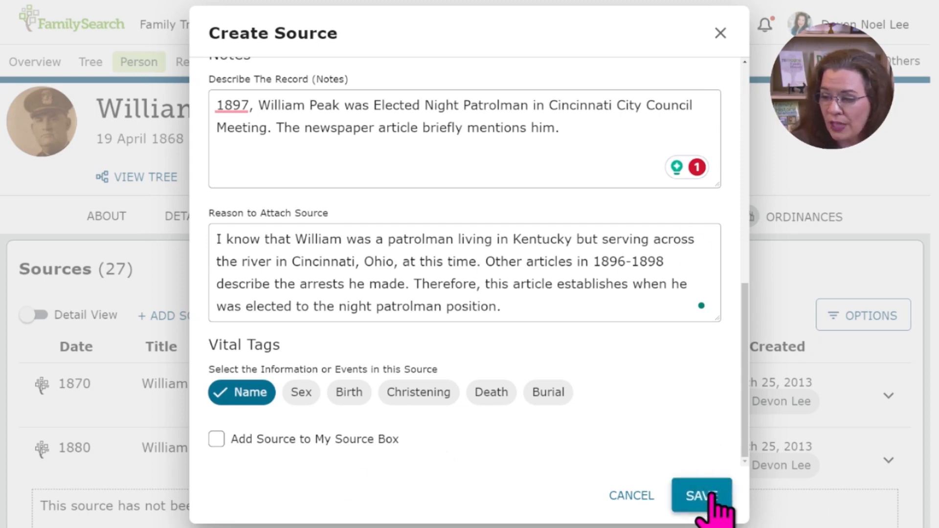
Step: Expand the new 1897 night patrolman source in the list and review its tag, date, citation, notes and attachment reason
scroll(619, 485, down, 8)
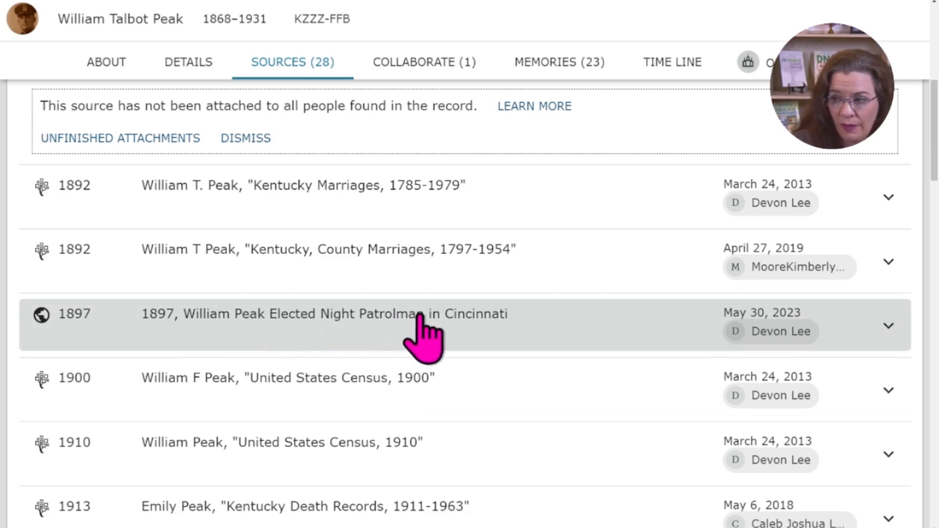
click(520, 327)
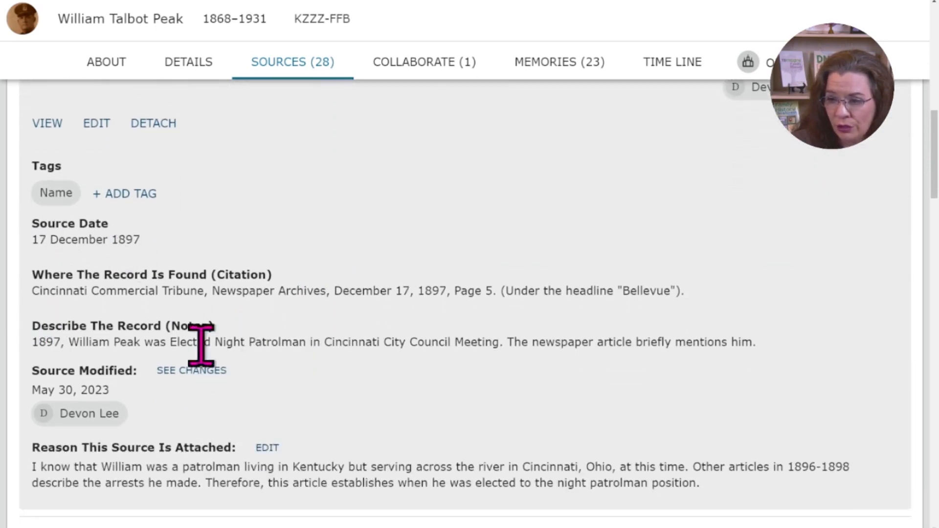
scroll(199, 346, down, 1)
scroll(320, 386, down, 1)
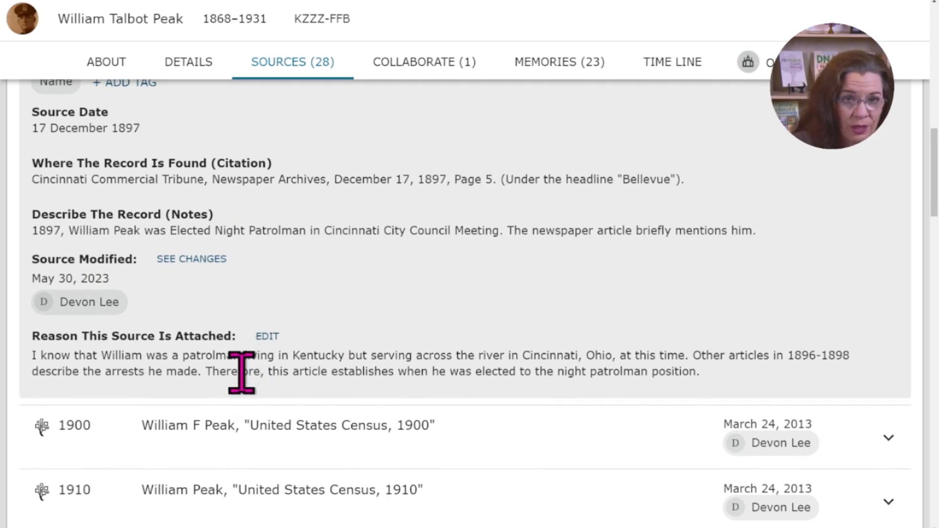
scroll(242, 373, up, 5)
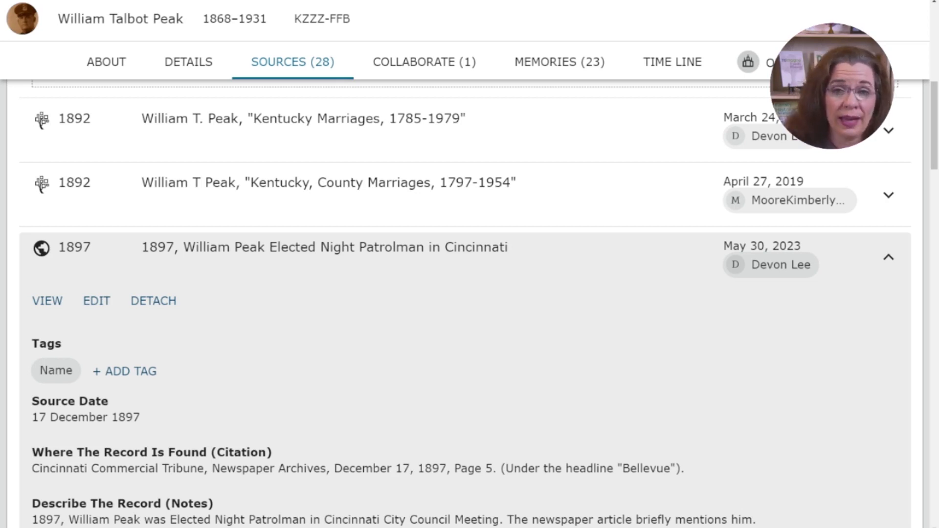
Step: Open the ancestor's memories and locate the 1897 "Bellevue" newspaper clipping about the night patrolman election
click(560, 62)
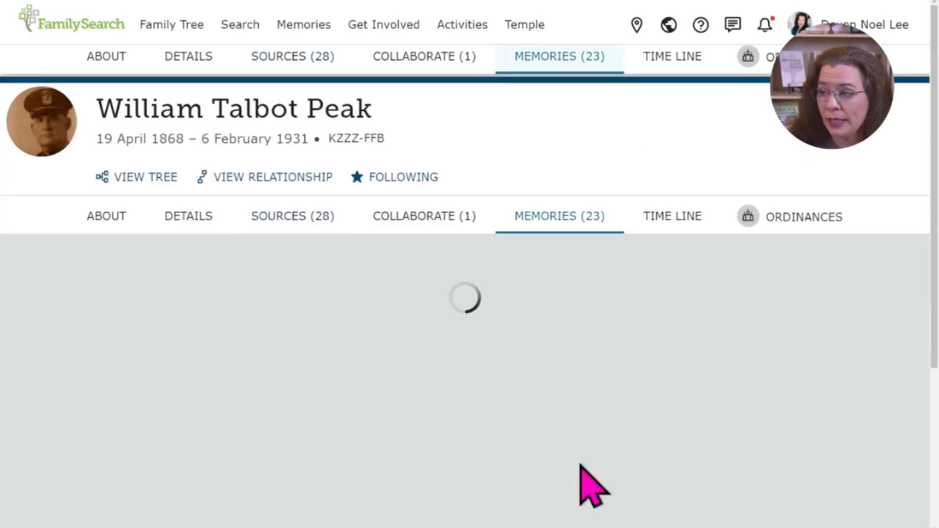
scroll(451, 387, down, 2)
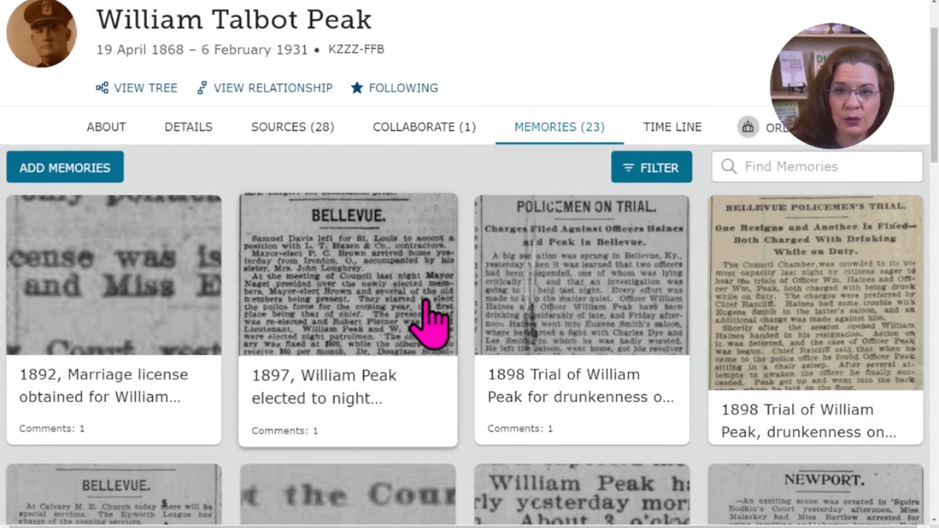
Step: View the 1897 night patrolman election clipping in the memories and return to the ancestor's 1897 source entry
scroll(428, 323, down, 2)
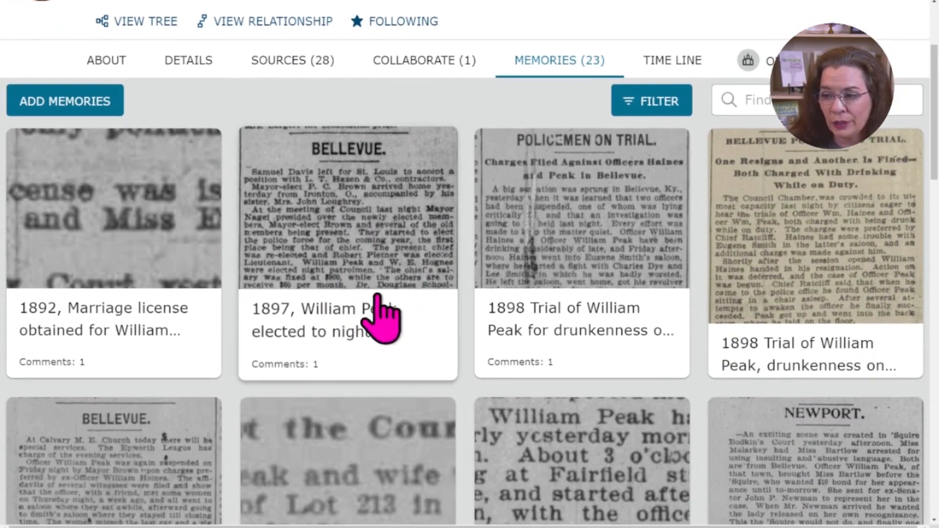
click(309, 266)
click(11, 0)
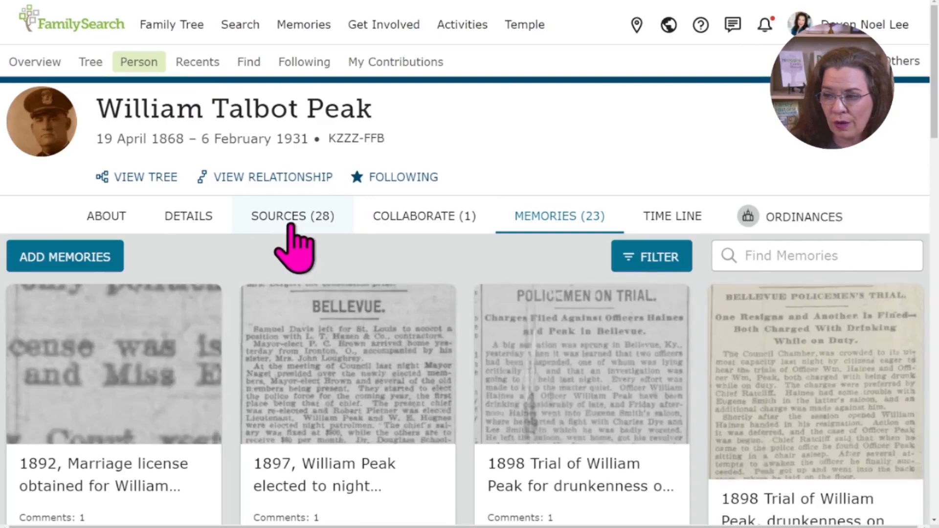
click(288, 223)
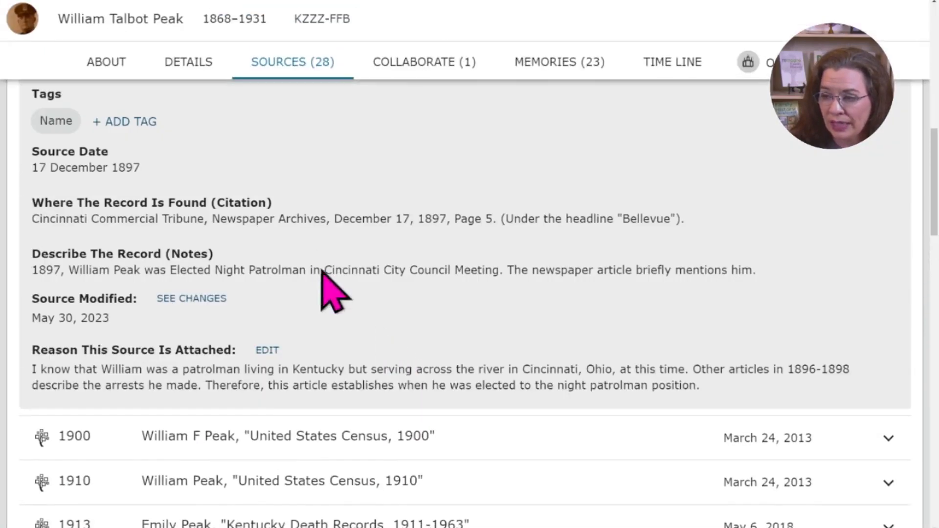
scroll(413, 426, up, 4)
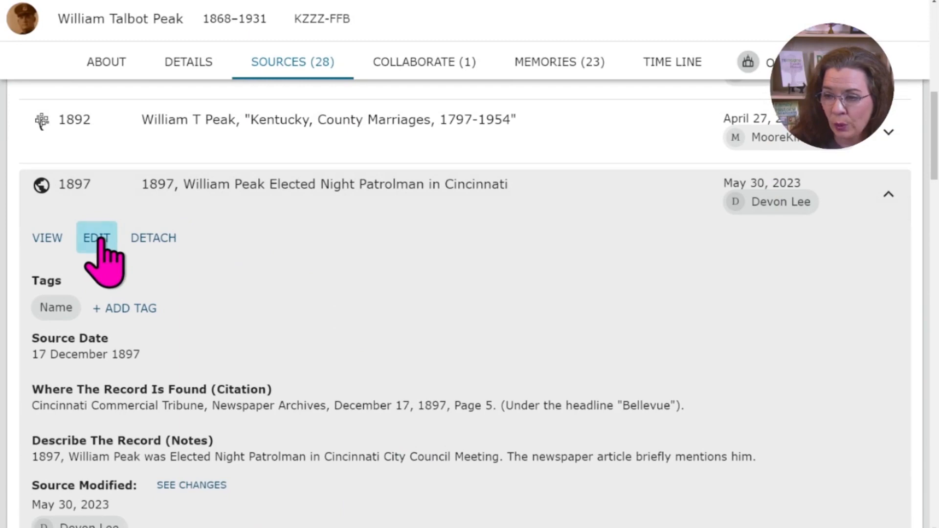
click(101, 240)
click(356, 275)
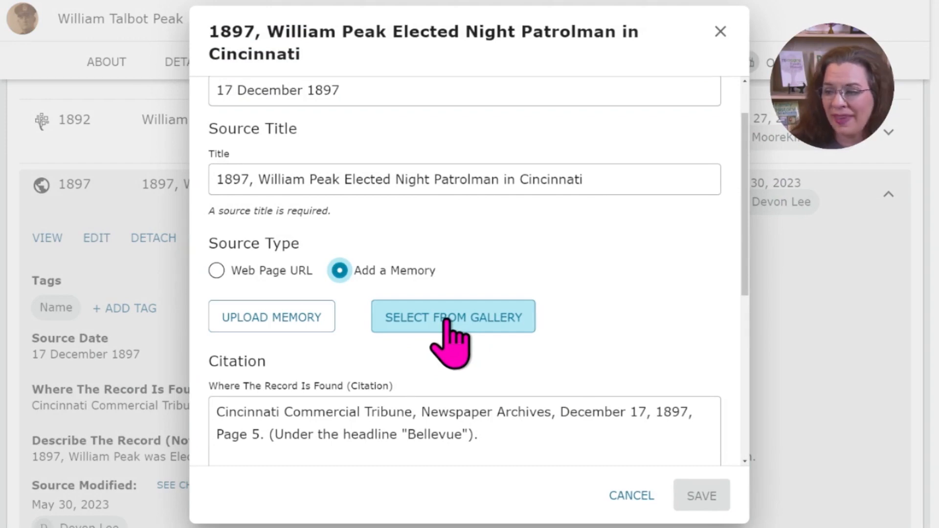
click(445, 321)
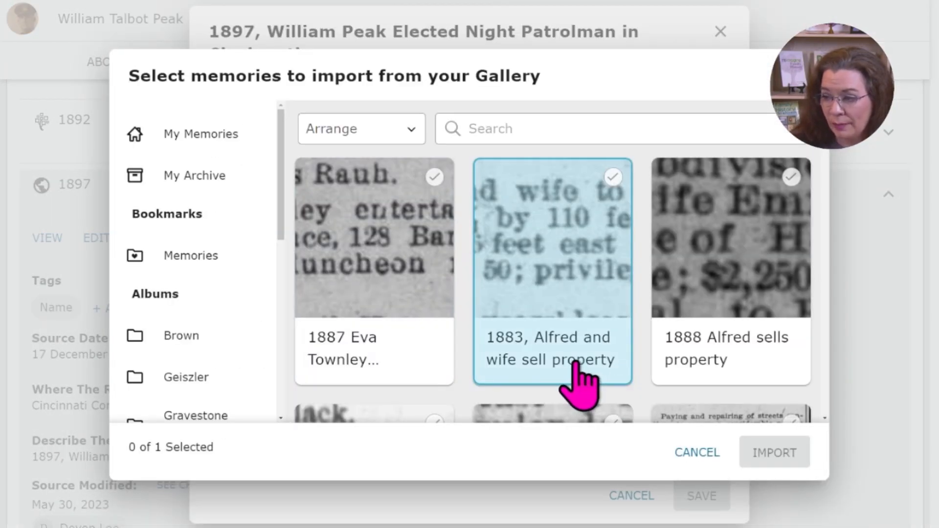
click(641, 120)
text(1897)
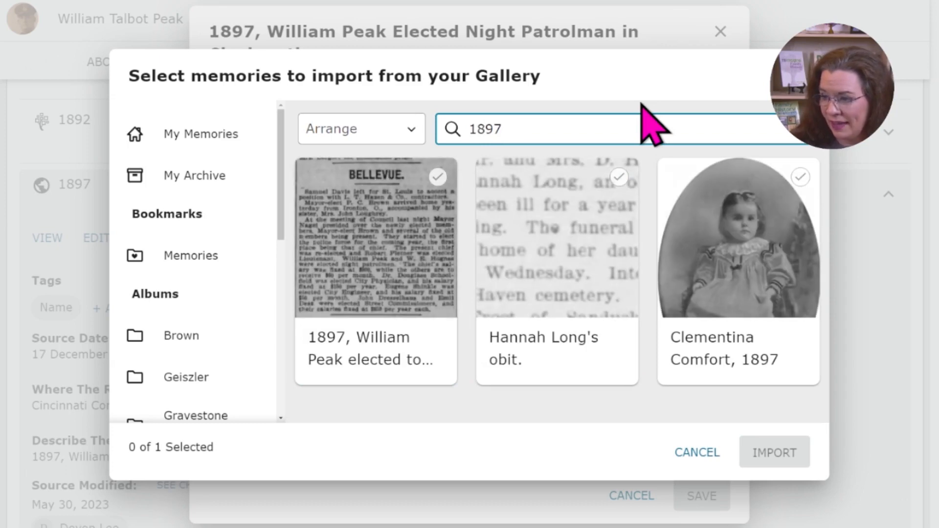
click(357, 279)
click(772, 457)
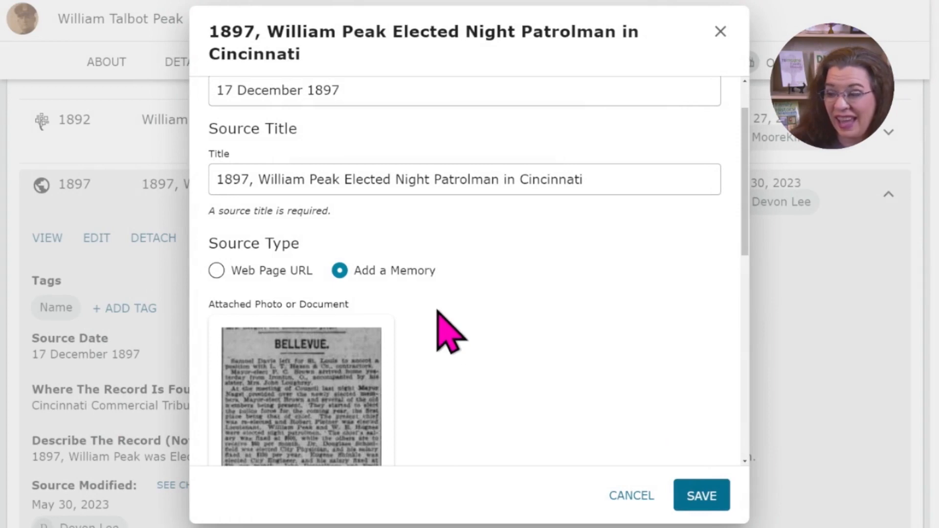
scroll(488, 396, down, 3)
scroll(488, 396, down, 8)
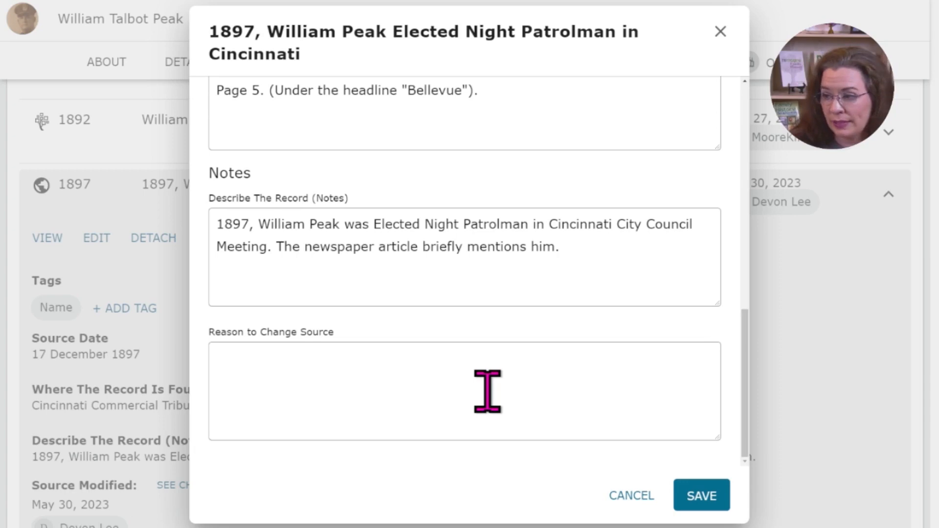
click(645, 506)
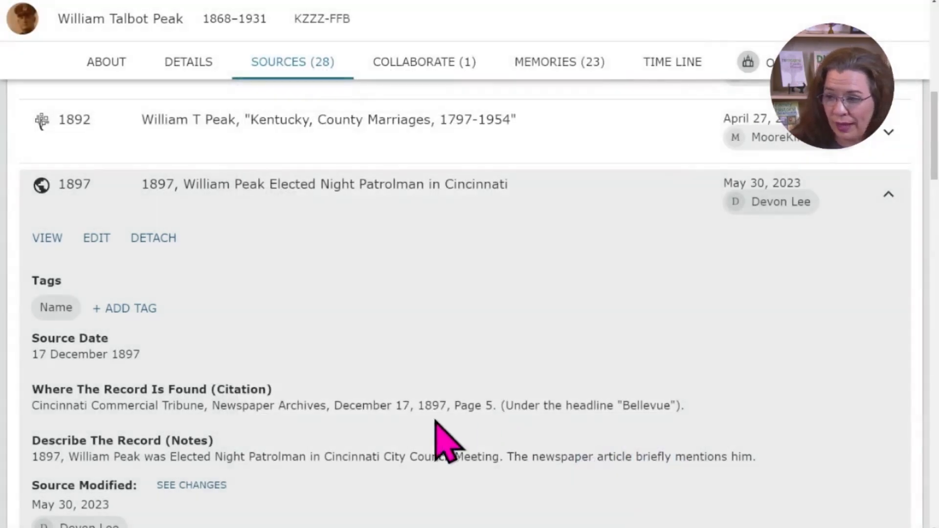
Step: Copy the full text of the reason the 1897 night patrolman source is attached
scroll(440, 440, down, 5)
drag(33, 361, 737, 398)
key(ctrl+c)
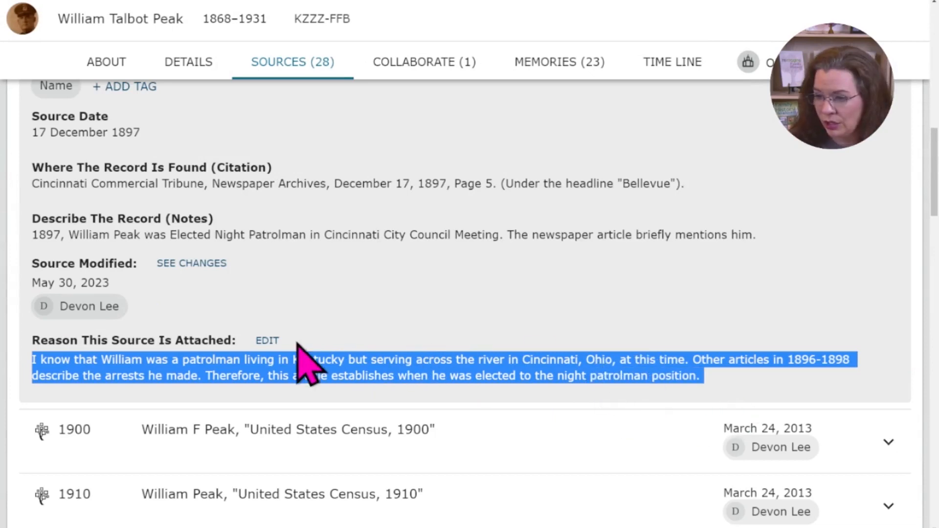
scroll(136, 299, up, 4)
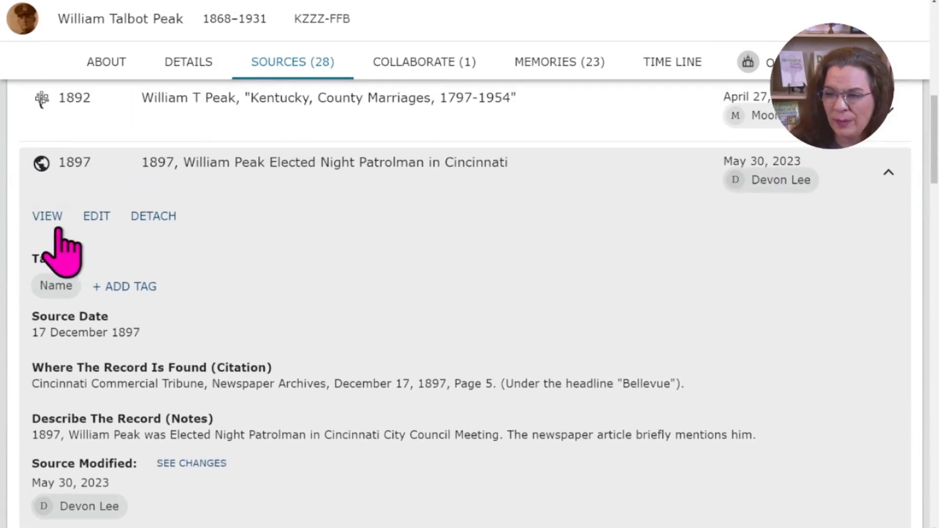
Step: Edit the 1897 source to use a memory as its source type, importing the 1897 "Bellevue" clipping from the gallery
click(93, 220)
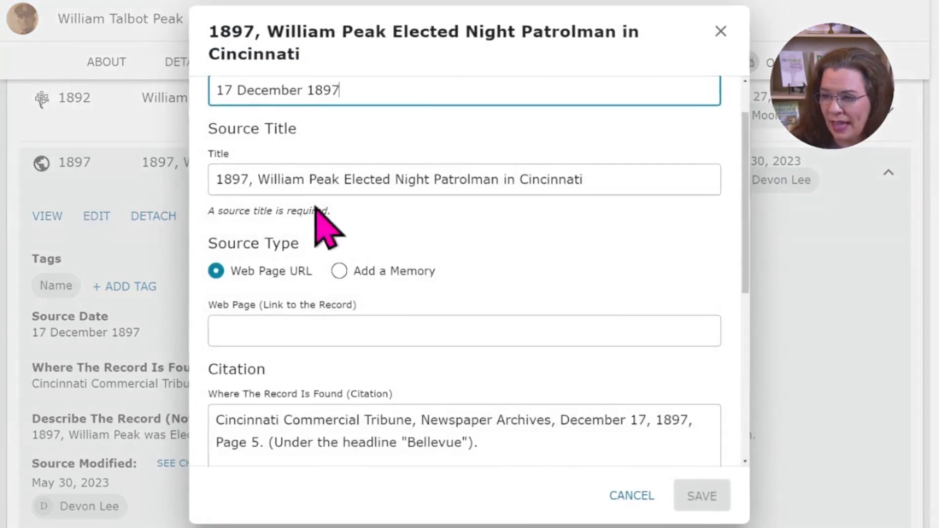
click(378, 272)
click(429, 325)
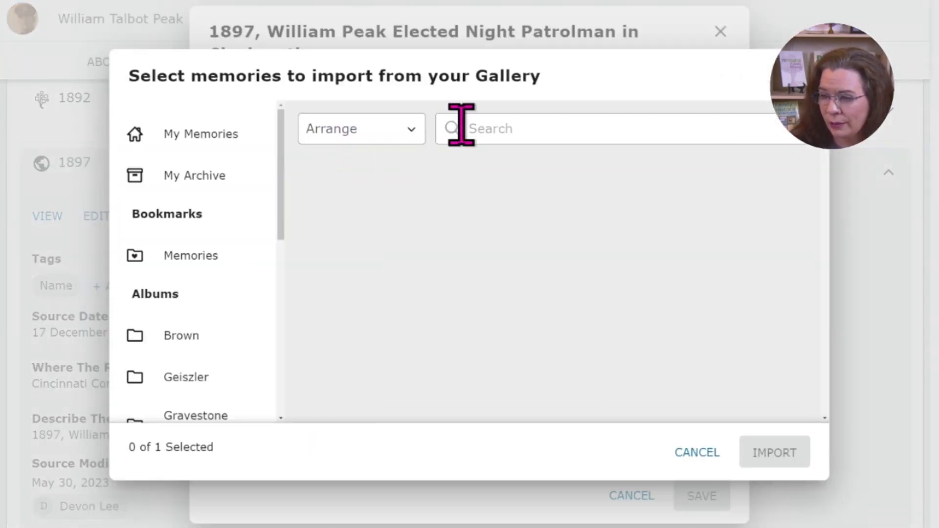
click(461, 128)
text(1897)
click(436, 286)
click(791, 455)
Step: Paste the copied attachment reason as the reason to change the source and save the edited source
scroll(524, 420, down, 8)
click(352, 419)
key(ctrl+v)
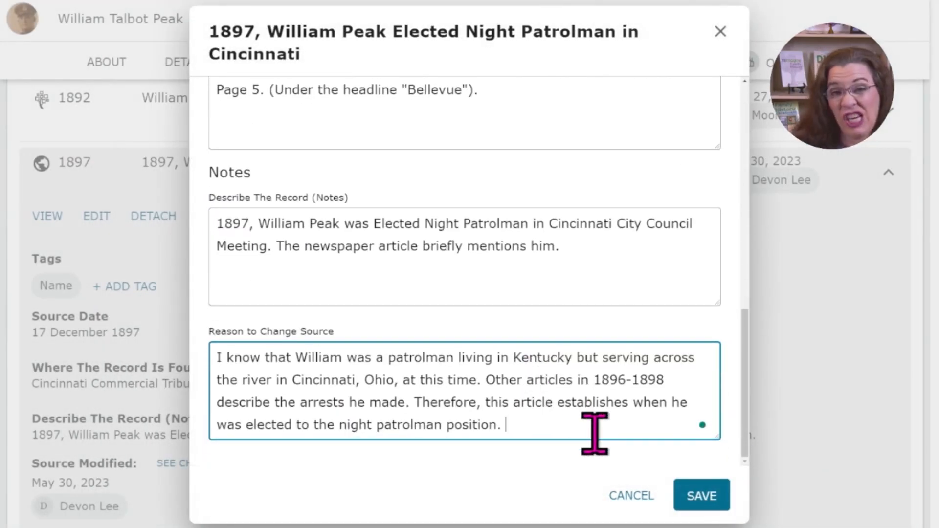
click(702, 494)
Step: Review the saved 1897 source, collapsed in the list and expanded, checking its attached clipping, citation, notes and attachment reason
scroll(178, 377, down, 2)
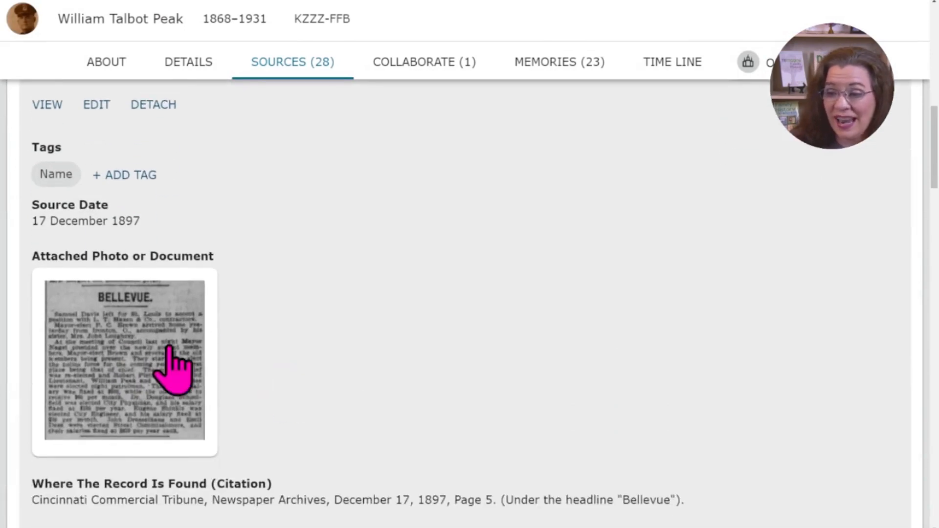
scroll(595, 344, up, 3)
click(888, 177)
scroll(623, 378, up, 2)
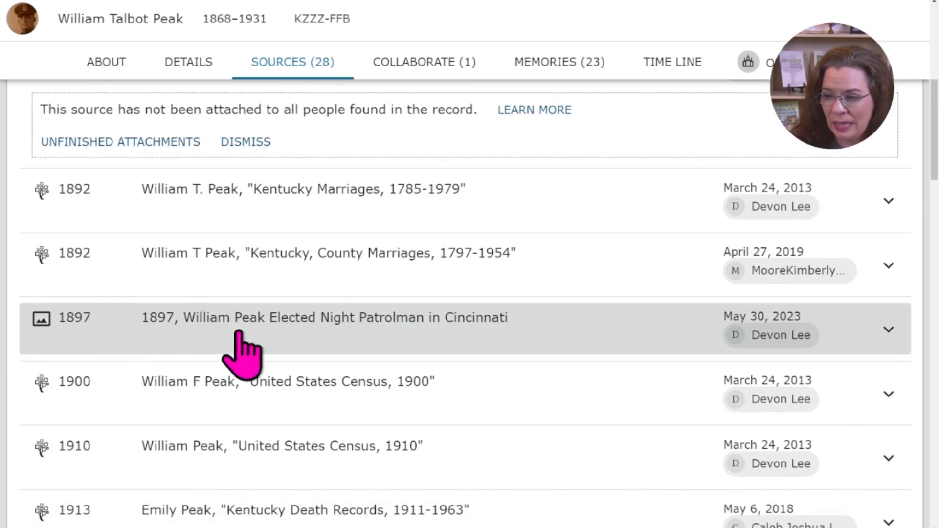
click(886, 329)
scroll(660, 367, down, 5)
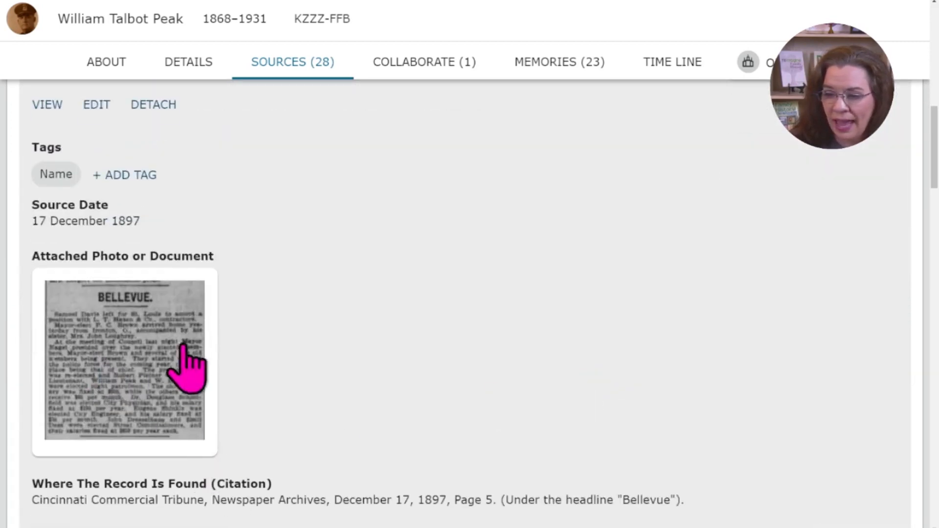
scroll(325, 367, down, 5)
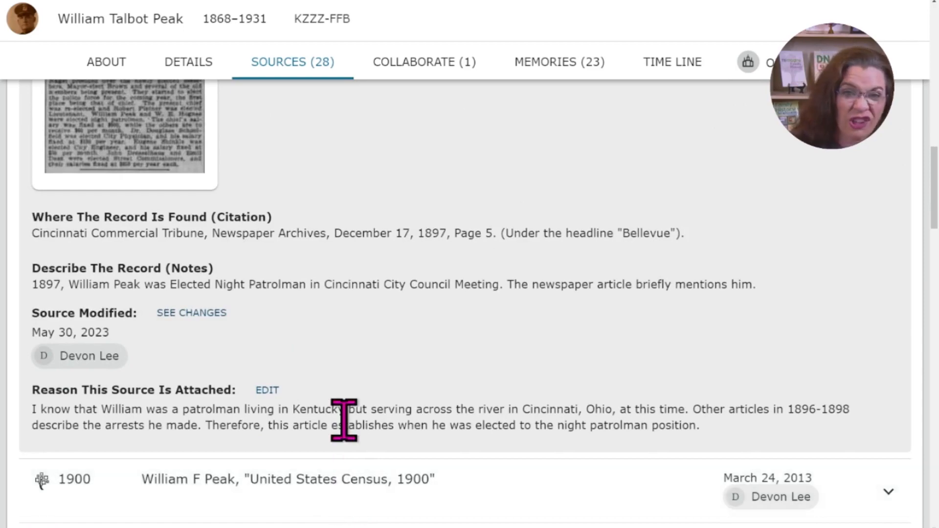
scroll(342, 420, up, 5)
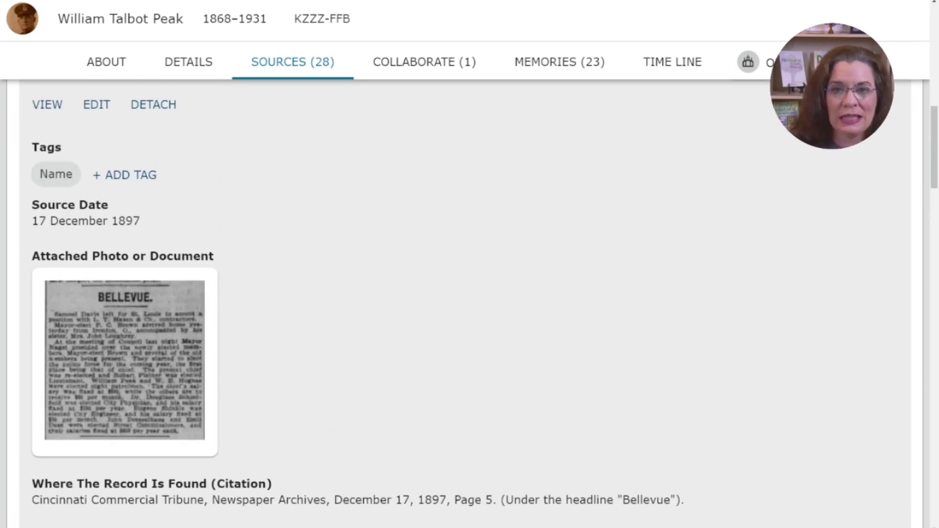